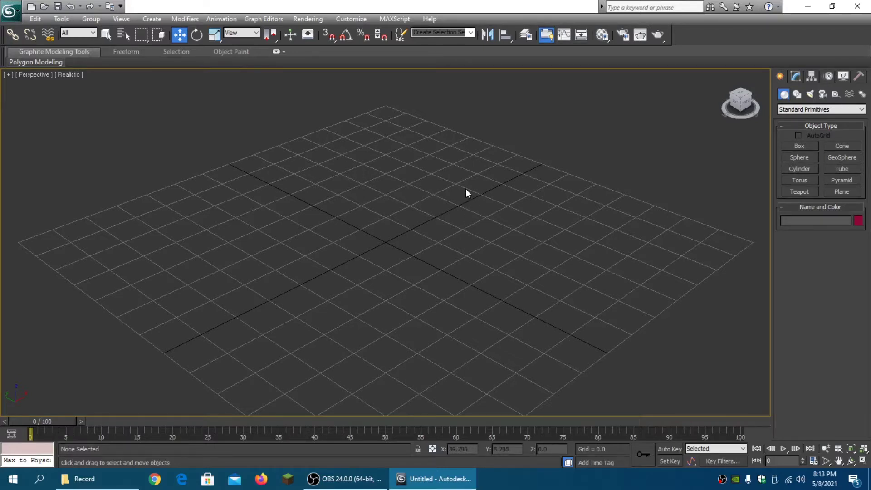
Step: Create a box about 14.5 long, 18.7 wide and 15.4 high near the grid centre and display its modifiable parameters
click(799, 146)
drag(359, 266, 446, 262)
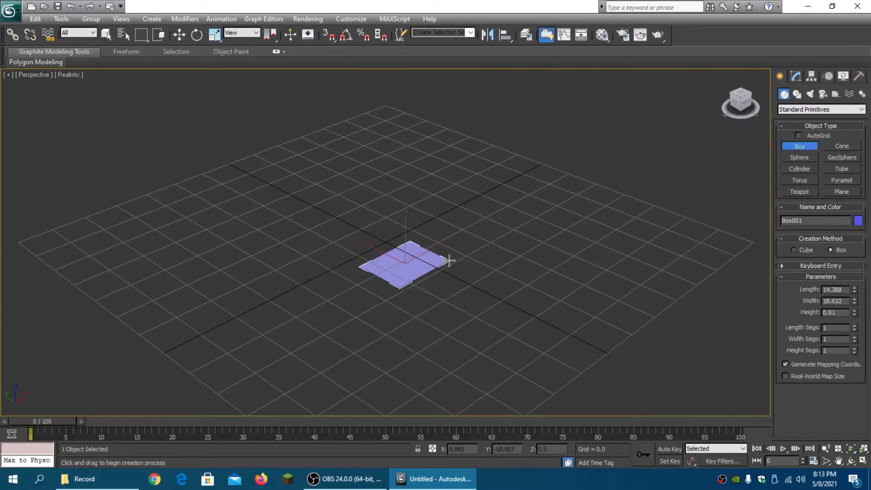
click(449, 200)
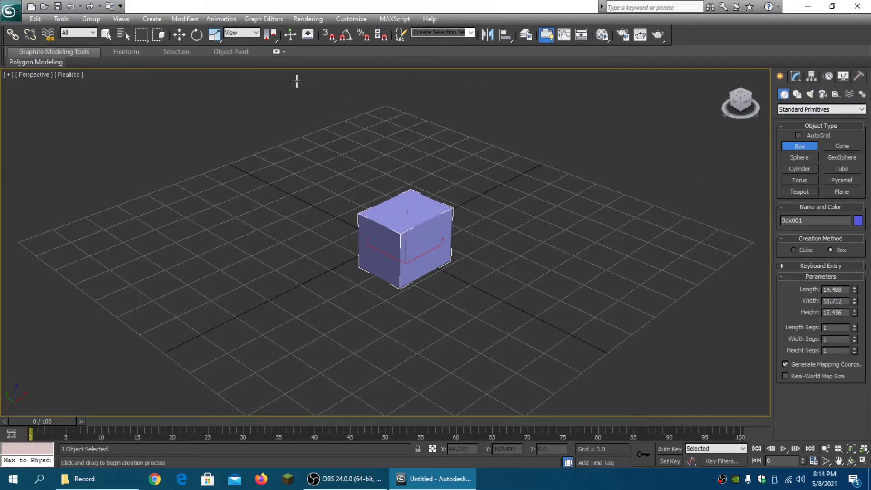
click(181, 37)
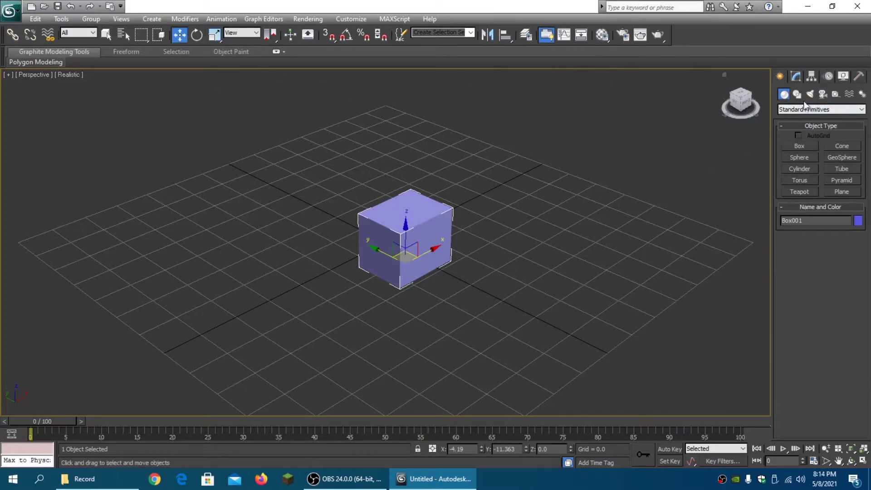
click(798, 77)
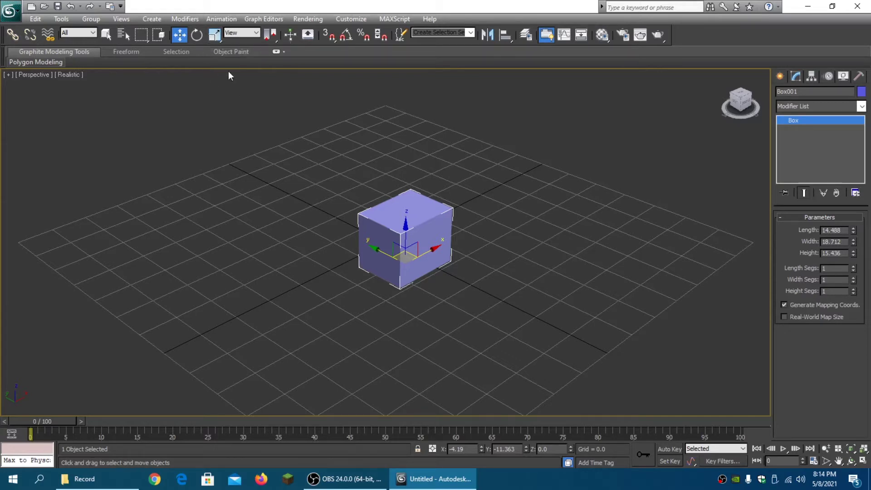
Step: Scale the box along individual axes to about 292% in X, 176% in Z and 64% in Y
click(214, 35)
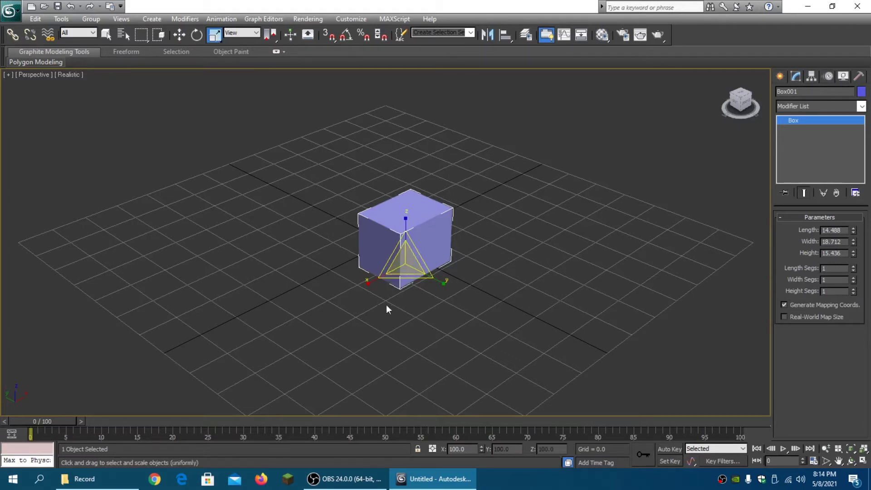
drag(365, 284, 311, 303)
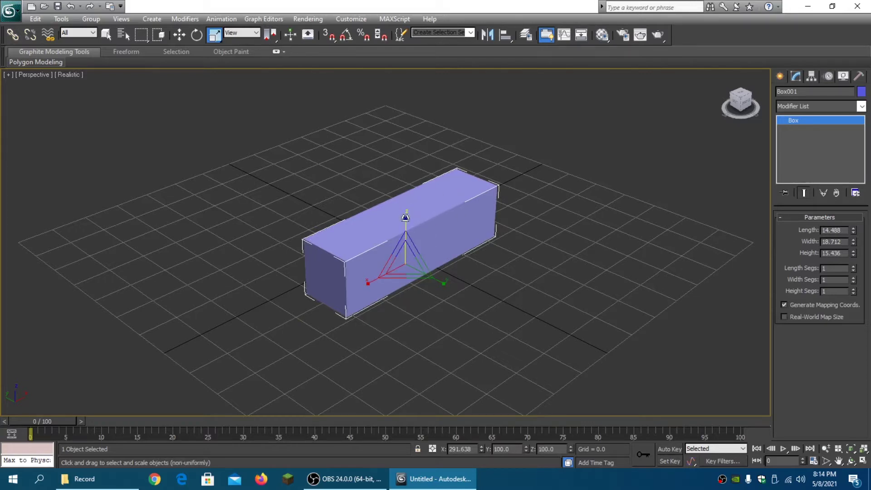
drag(405, 217, 405, 186)
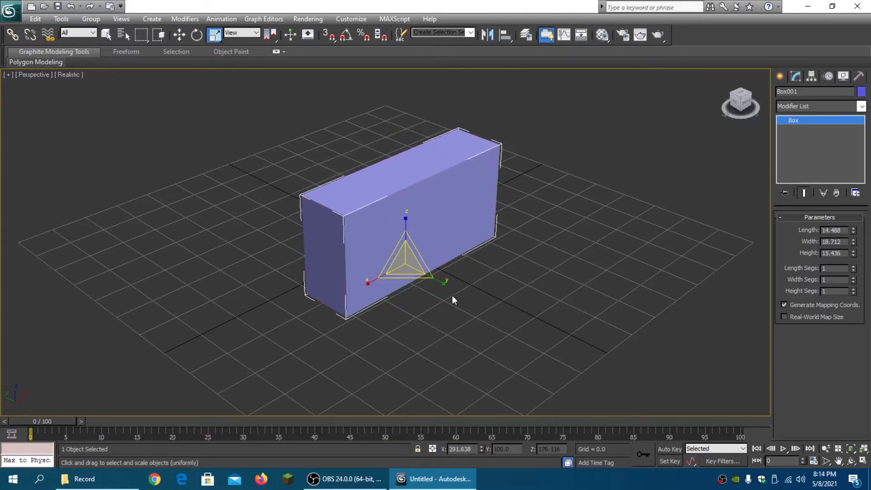
drag(443, 285, 423, 271)
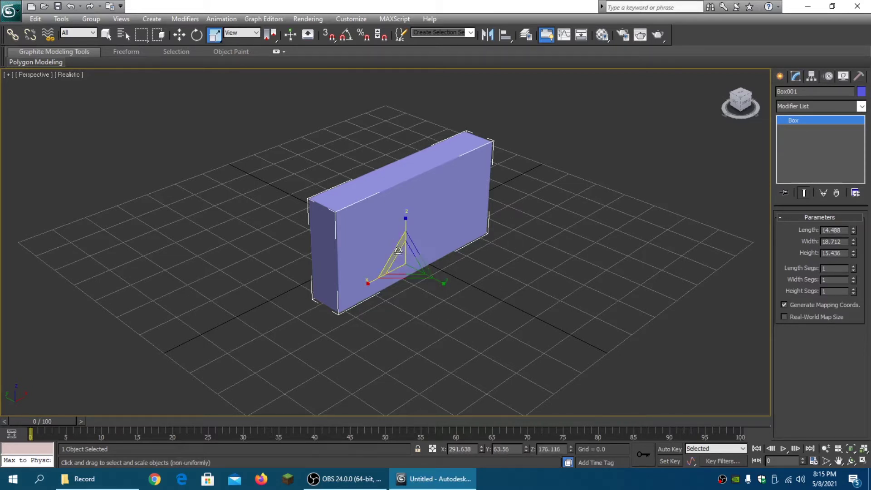
Step: Shrink the box uniformly to about 126% in Z, and enlarge it in the XY plane to about 310% in X and 68% in Y
drag(407, 262, 440, 296)
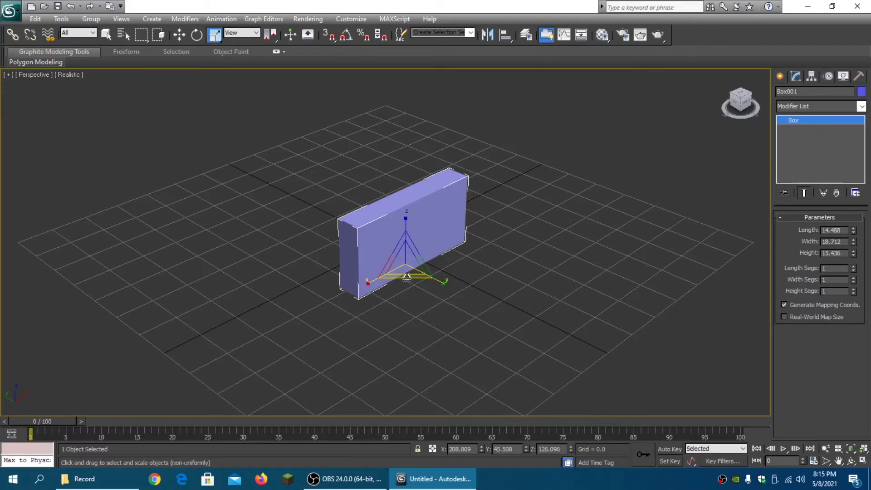
mouse_move(407, 278)
mouse_down()
mouse_move(433, 312)
mouse_move(402, 291)
mouse_up()
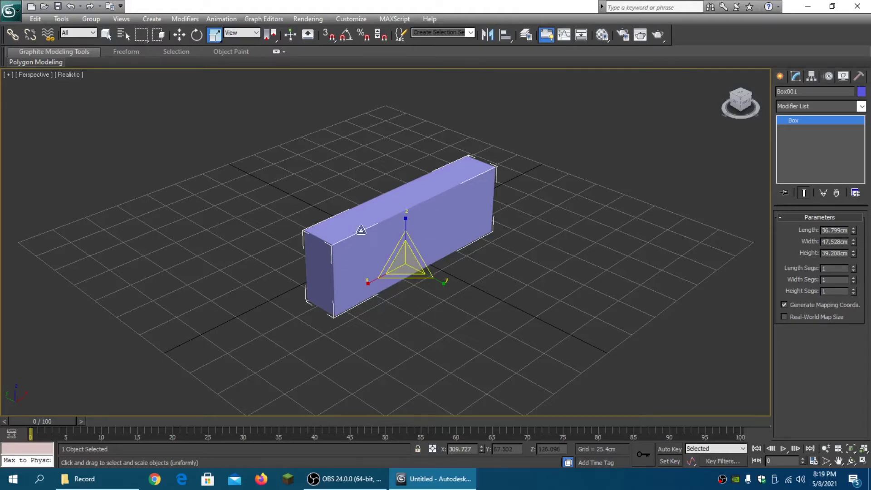
Step: Scale the box numerically by a world offset of 200%, followed by an offset of 50%
right_click(215, 36)
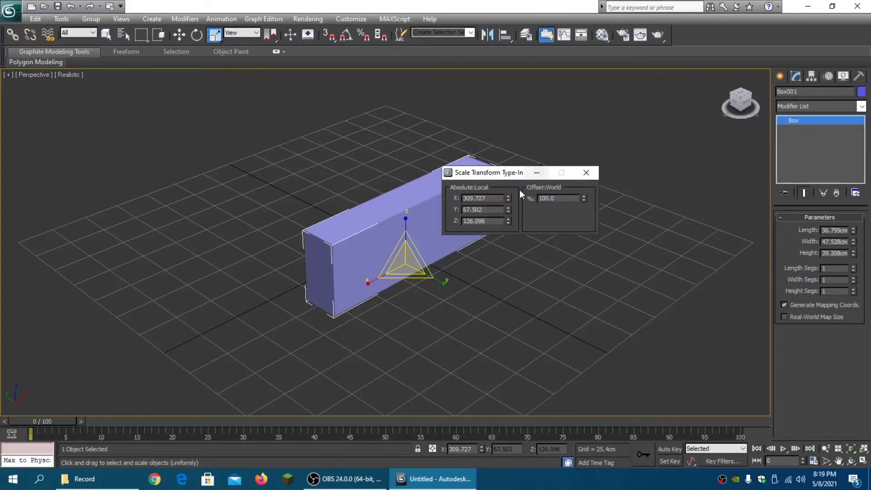
double_click(556, 199)
text(200)
key(Return)
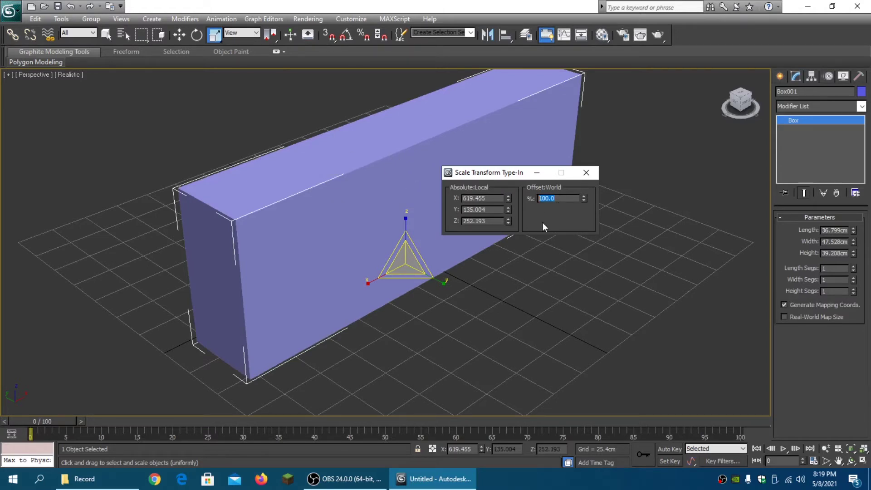
text(50)
key(Return)
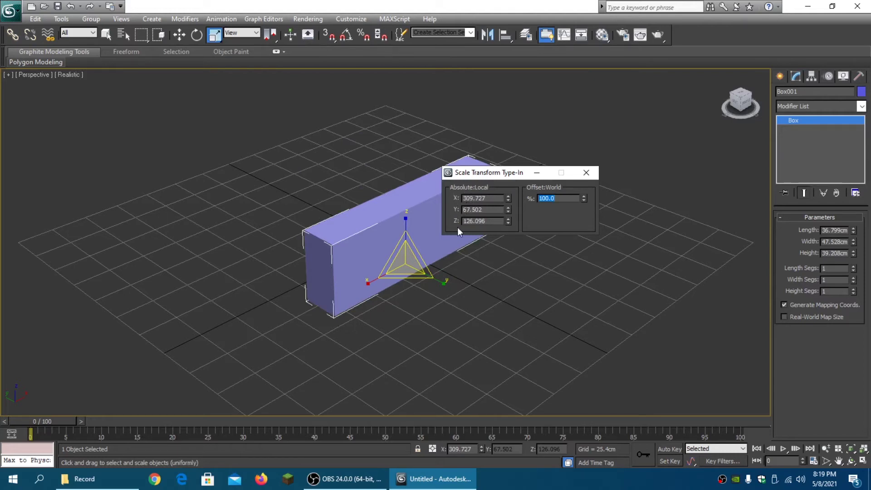
Step: Set the box's absolute local scale to 600 in X and 200 in Z, and close the numeric scale entry
double_click(492, 200)
text(600)
key(Return)
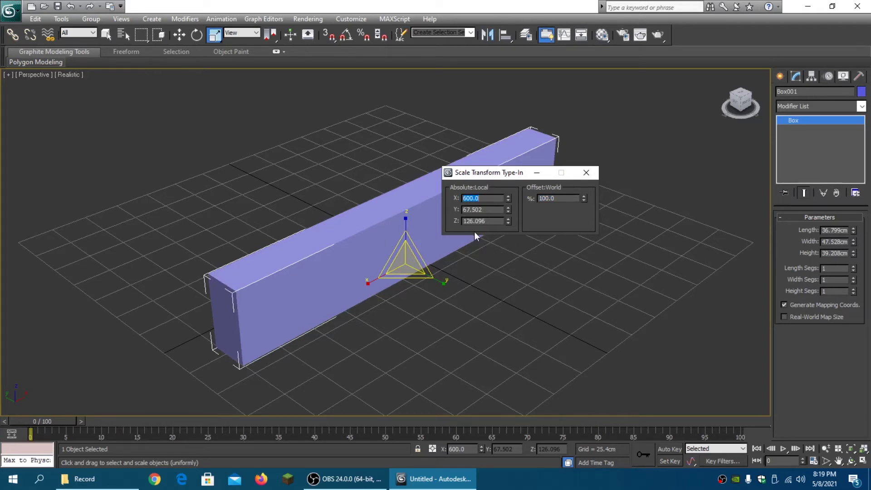
double_click(458, 222)
text(200)
key(Return)
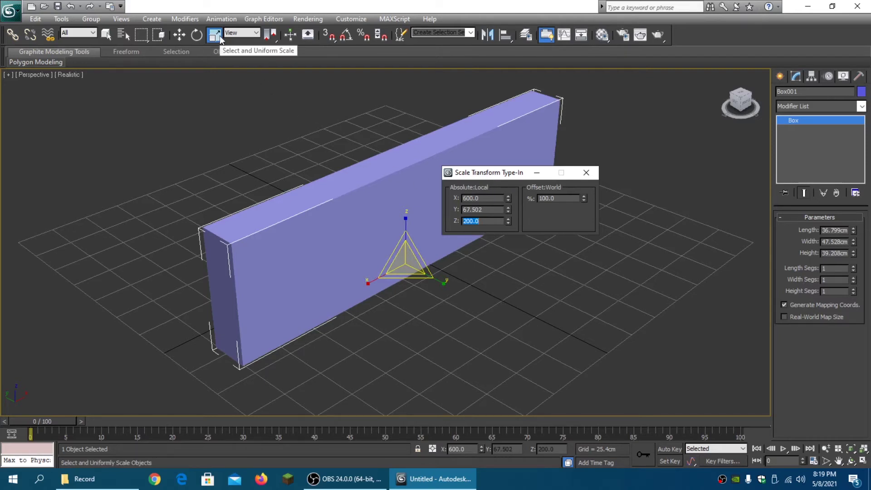
click(585, 173)
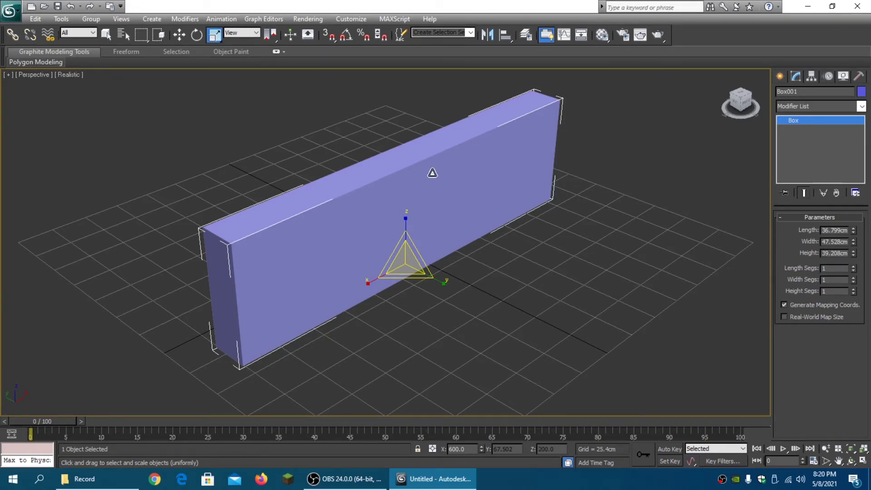
Step: Delete the scaled box from the scene
click(179, 35)
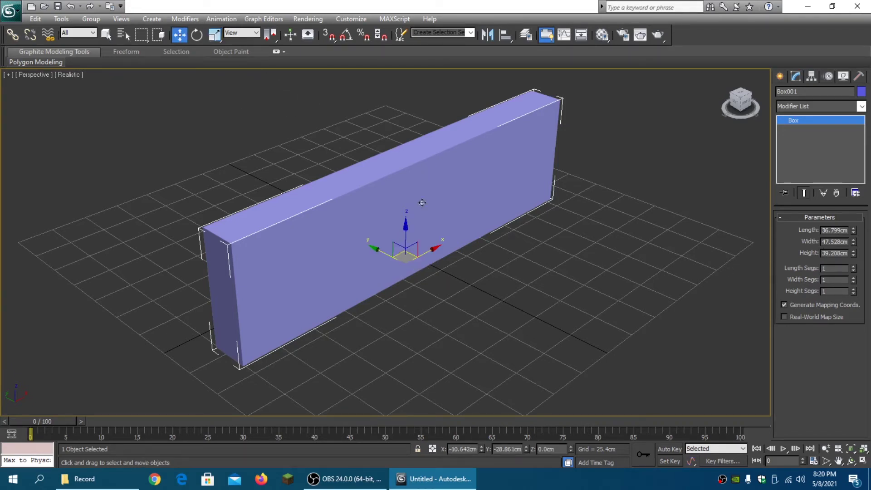
key(Delete)
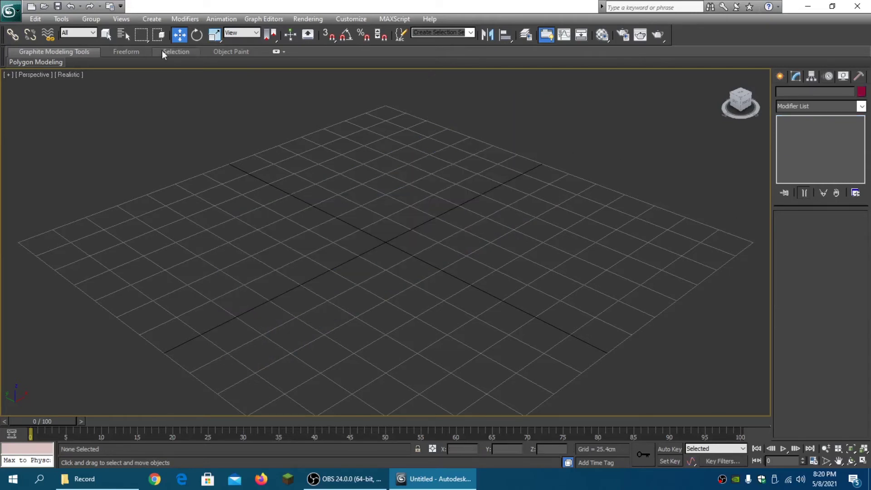
Step: Create a teapot with a radius of about 36 cm near the grid centre and move it along X to about -44 cm
click(779, 77)
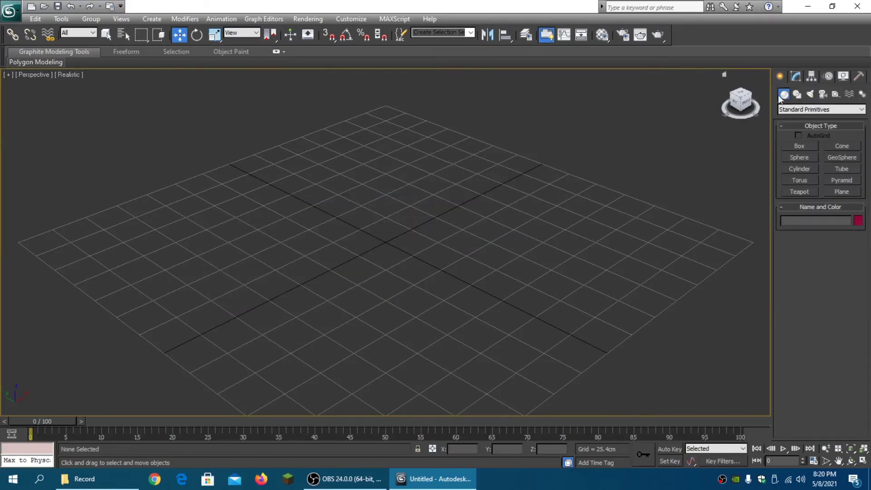
click(799, 192)
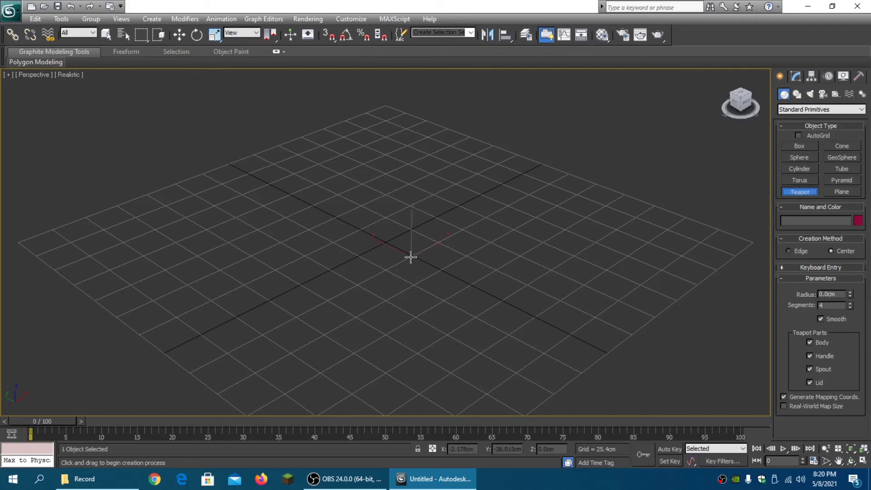
drag(409, 254, 417, 226)
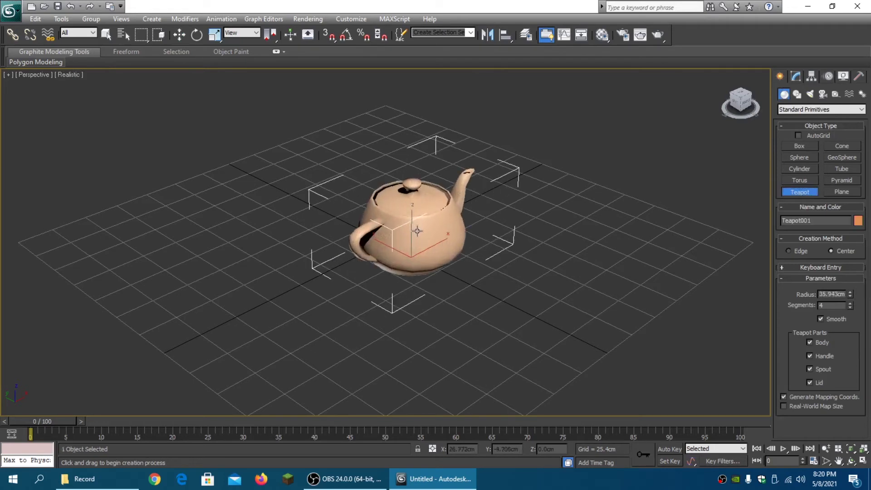
click(181, 37)
drag(438, 243, 390, 268)
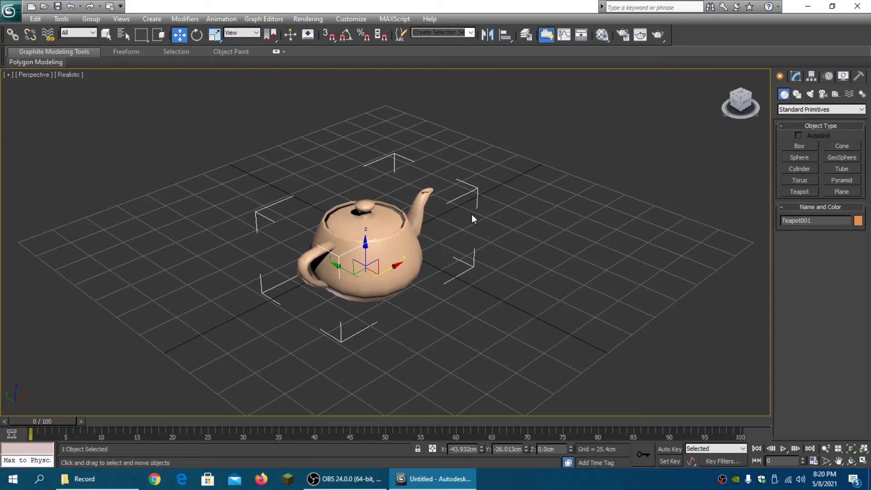
Step: Start mirroring the teapot without cloning and preview the Z, Y, YZ and X mirror axes
click(489, 35)
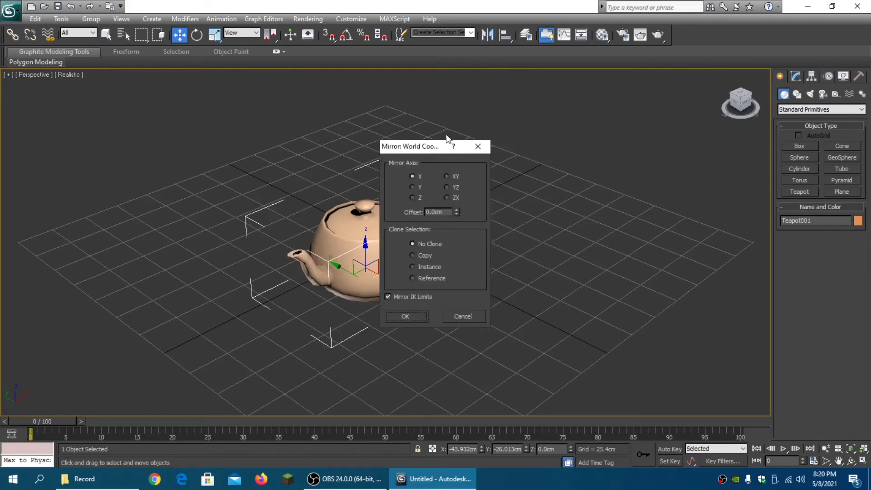
drag(432, 146, 529, 113)
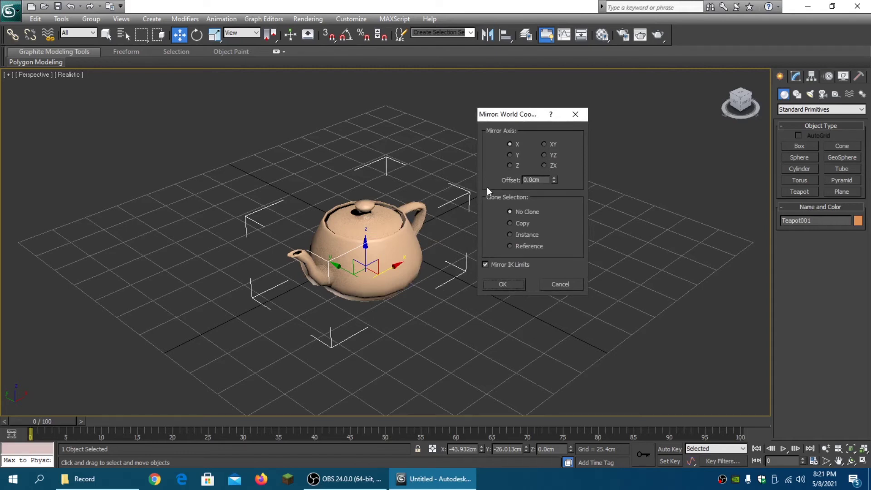
click(509, 166)
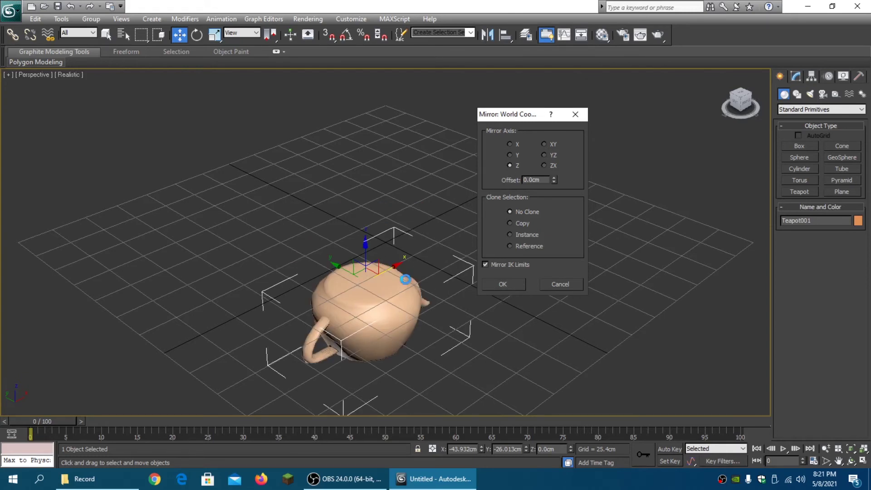
click(508, 155)
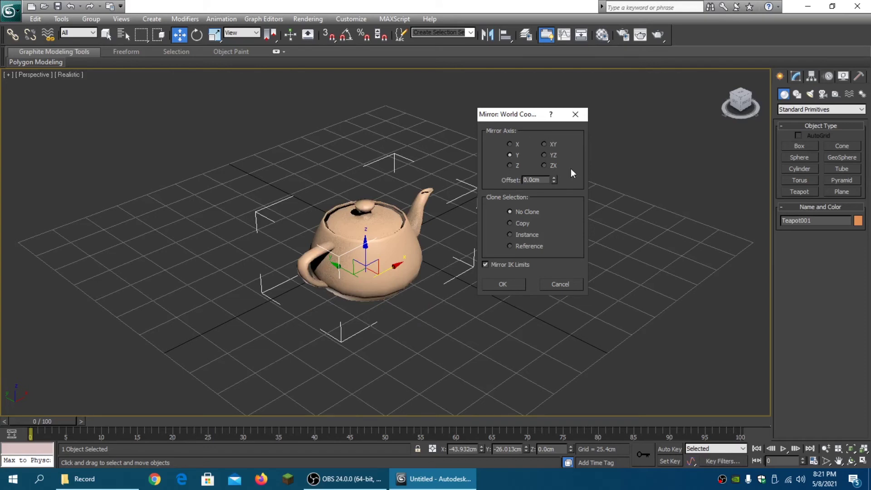
click(544, 154)
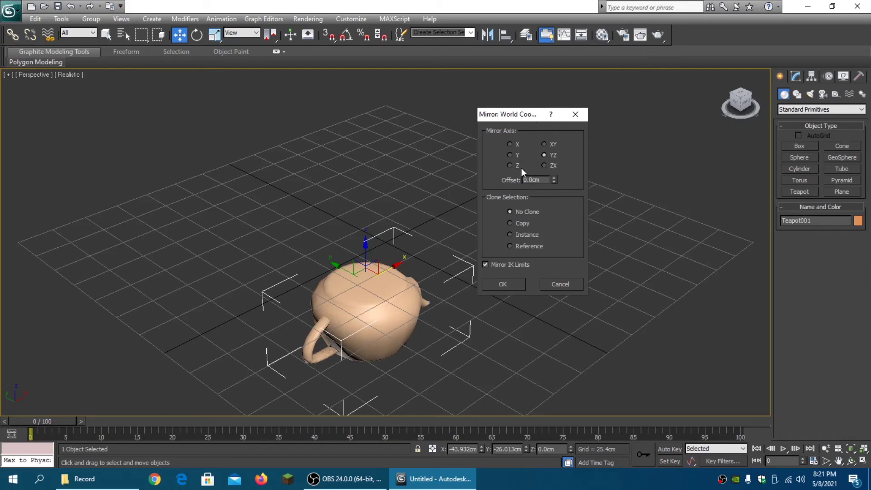
click(509, 143)
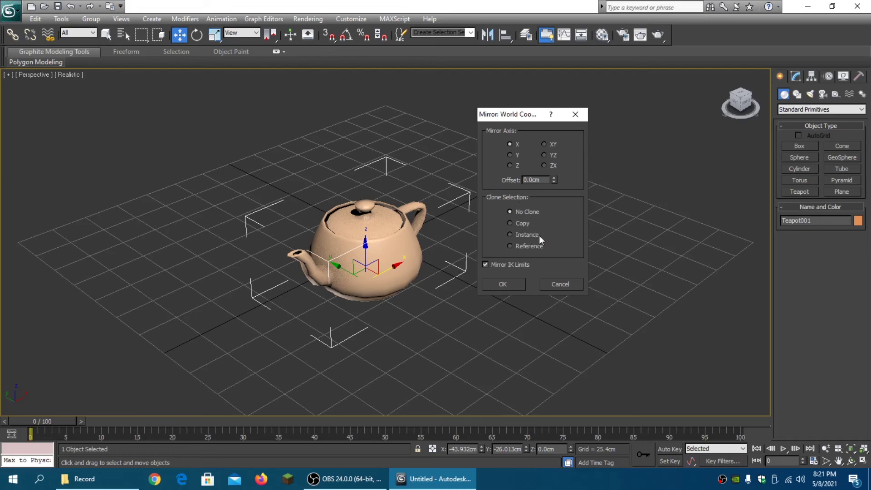
Step: Set the mirror to make a copy, and preview it on Z offset about -28.5 cm and on X offset about -112 cm
click(510, 223)
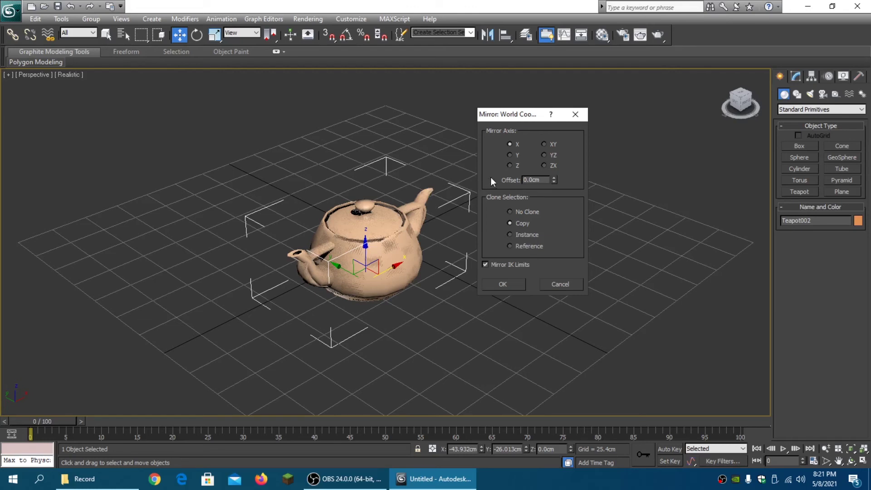
click(510, 166)
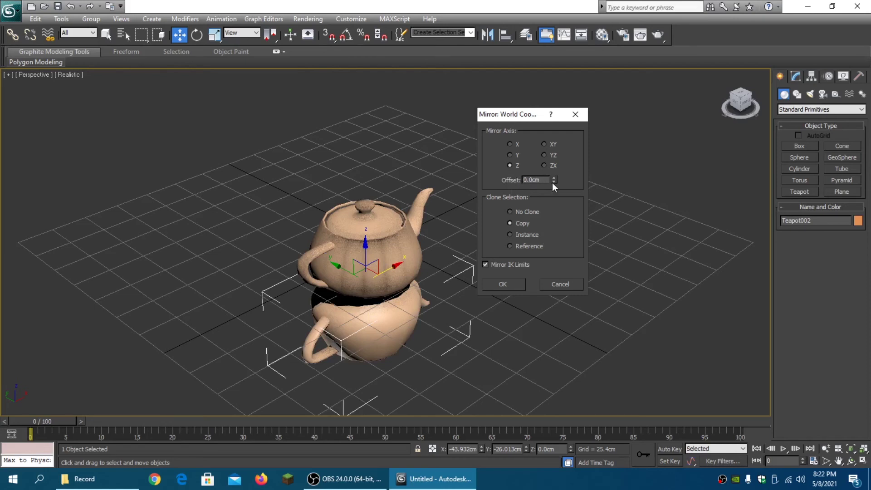
drag(555, 179, 578, 347)
drag(554, 180, 566, 320)
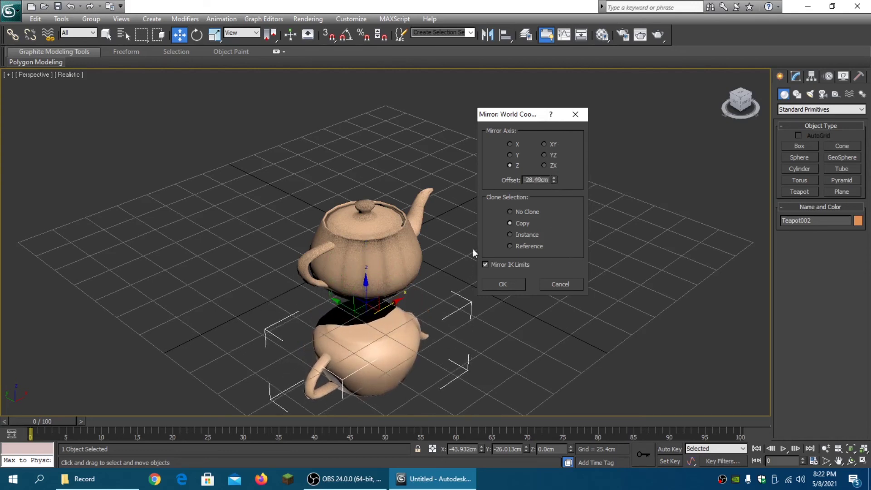
click(509, 144)
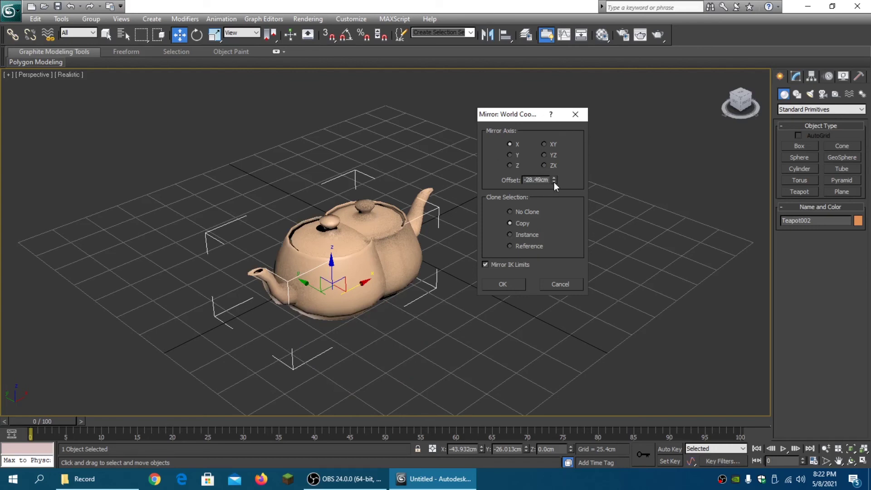
drag(553, 182, 565, 341)
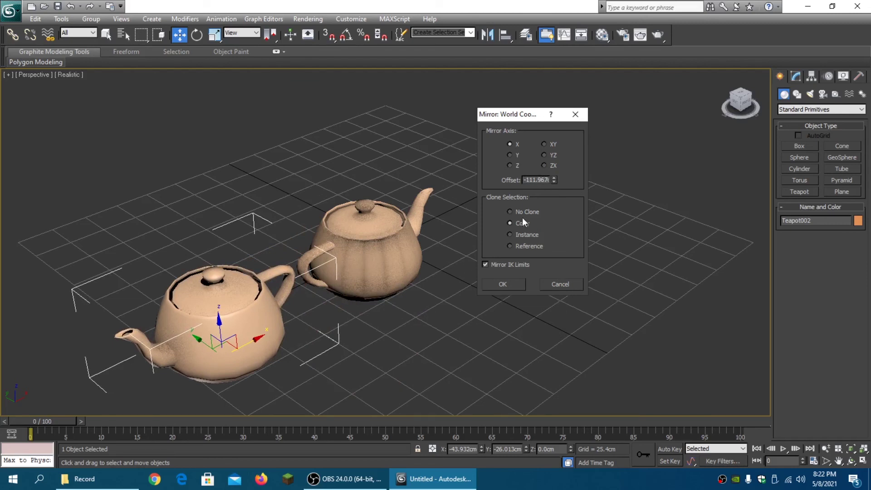
Step: Mirror a copy of the teapot on the Z axis with an offset of about -4.5 cm, deselect it and show the front view
click(510, 165)
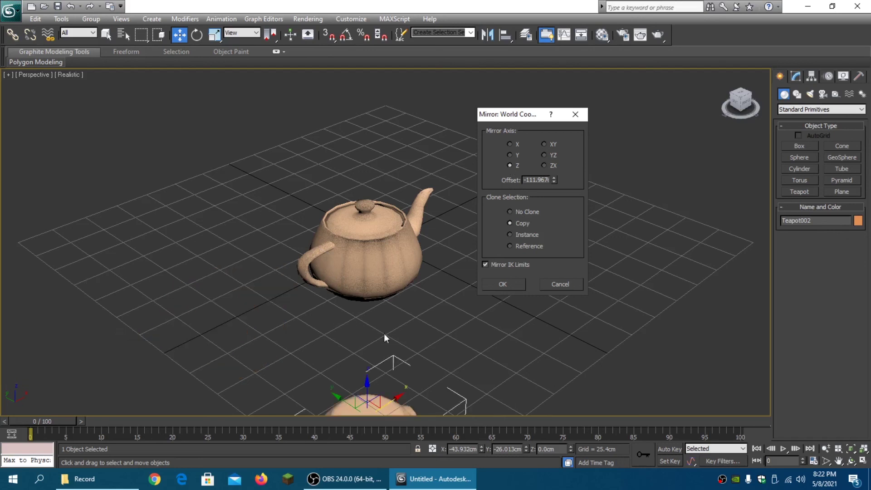
drag(557, 181, 563, 125)
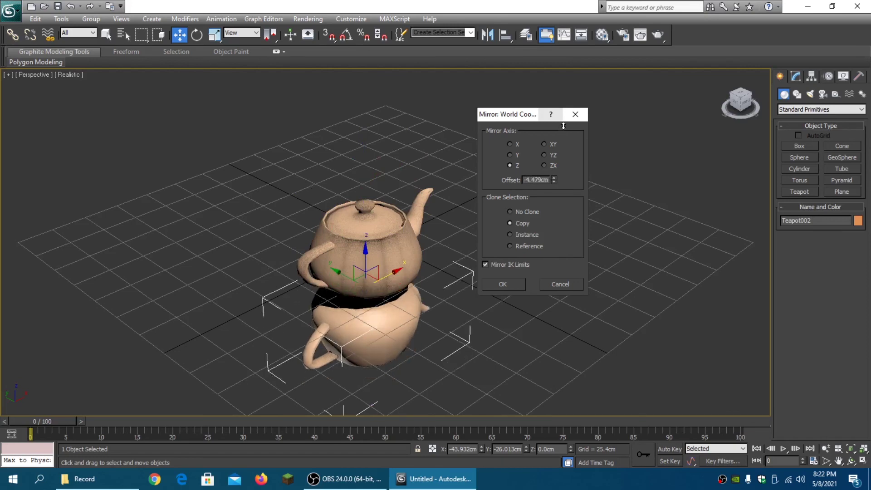
click(502, 284)
click(579, 236)
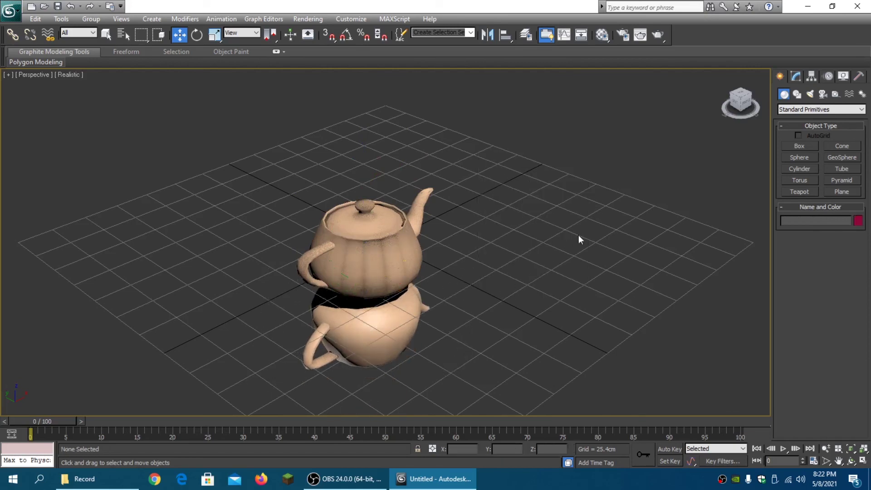
click(736, 102)
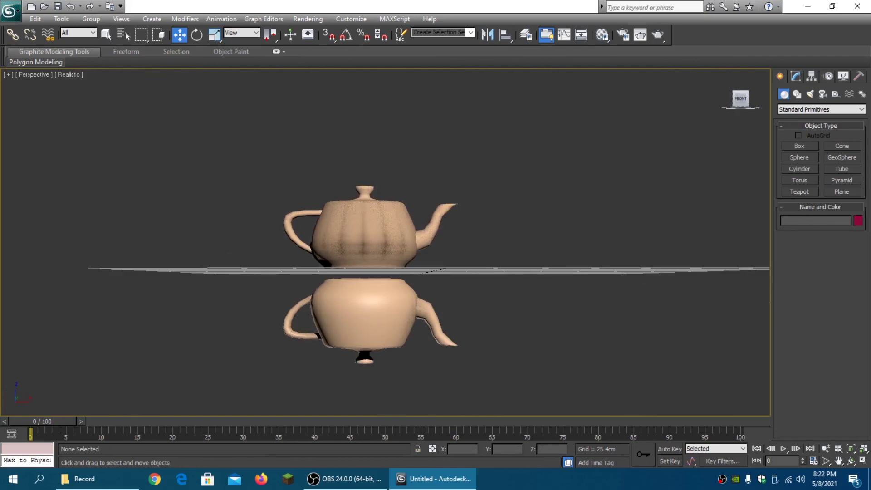